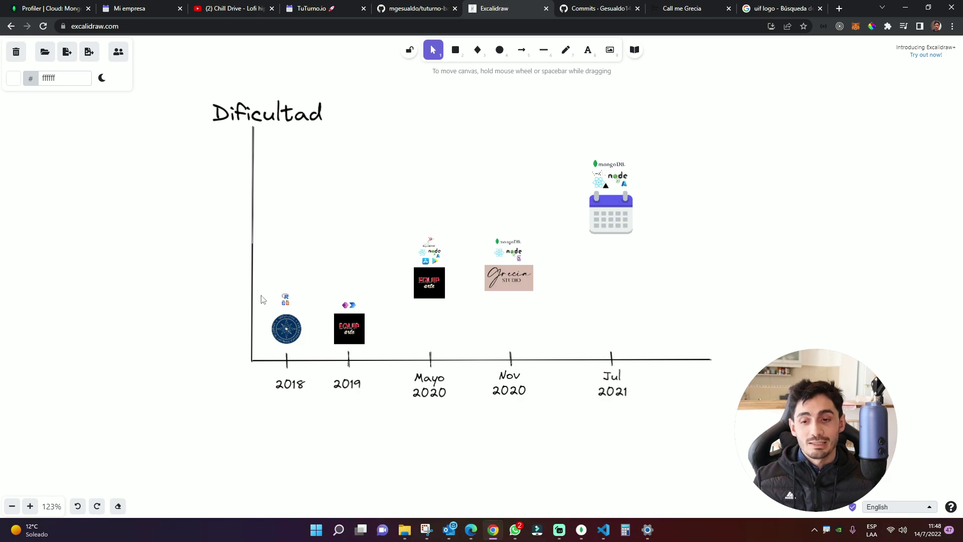
Zoom in on the completed 'Dificultad' timeline.
scroll(260, 317, up, 5)
Zoom in and nudge the UIF seal at 2018 slightly left and down.
scroll(288, 325, up, 3)
scroll(288, 324, up, 3)
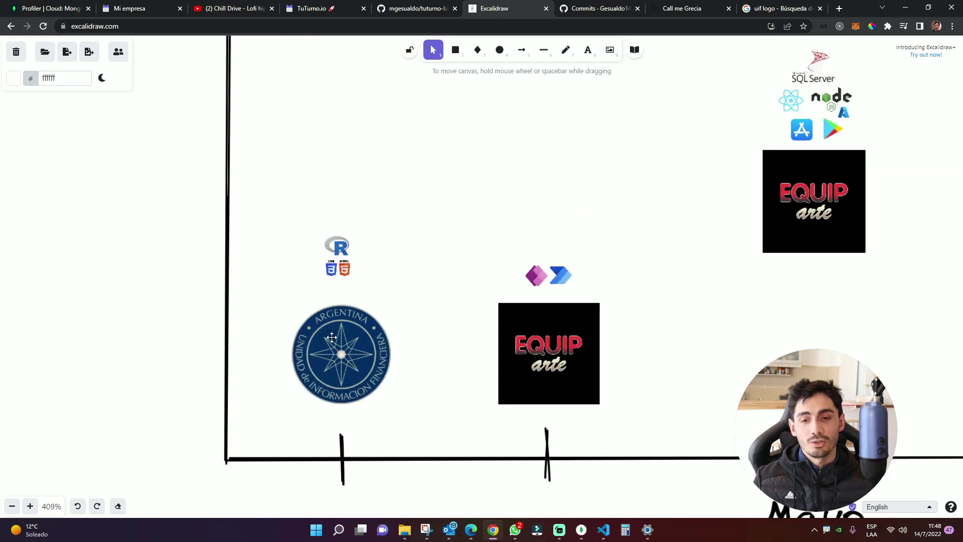
click(359, 357)
drag(359, 357, 351, 355)
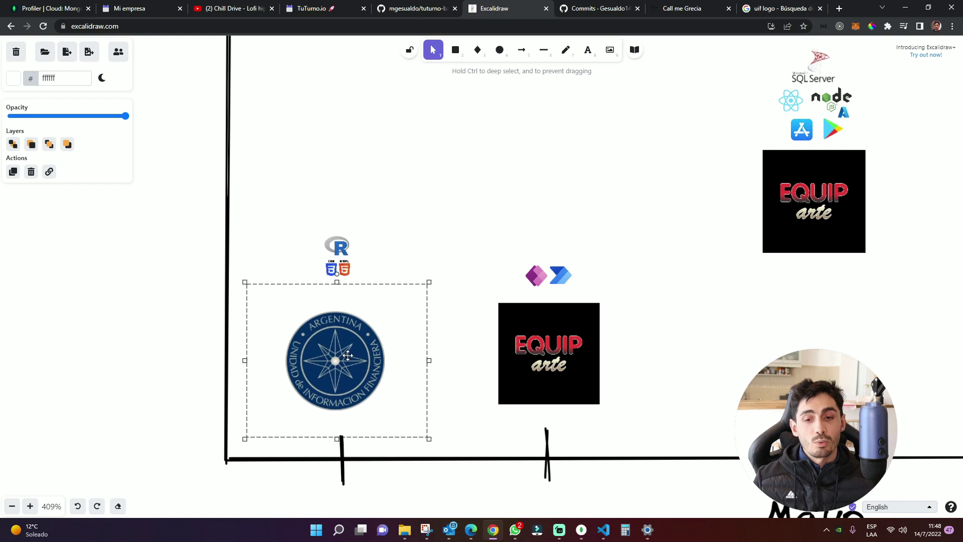
drag(351, 355, 351, 354)
click(409, 261)
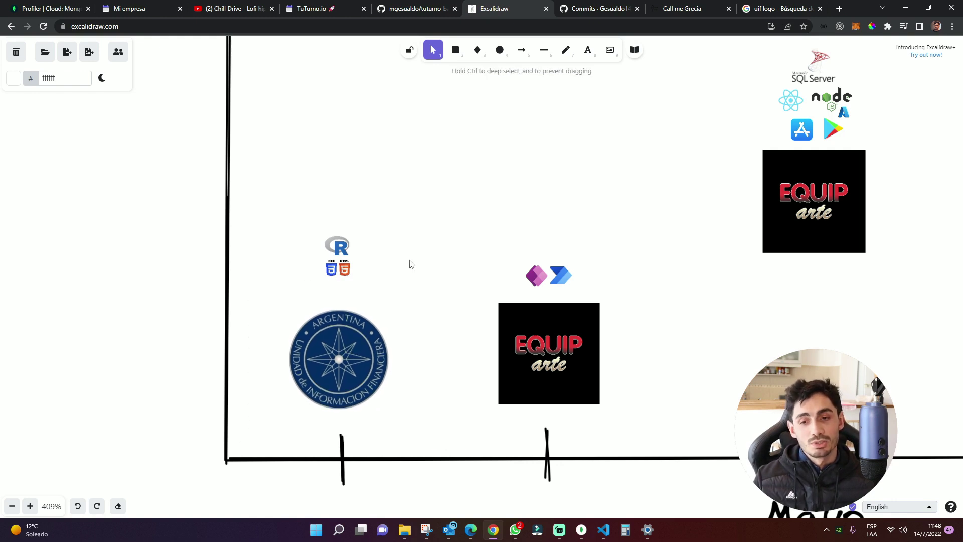
Outline the R logo and move the CSS/HTML icons a little lower beneath it.
drag(316, 233, 371, 259)
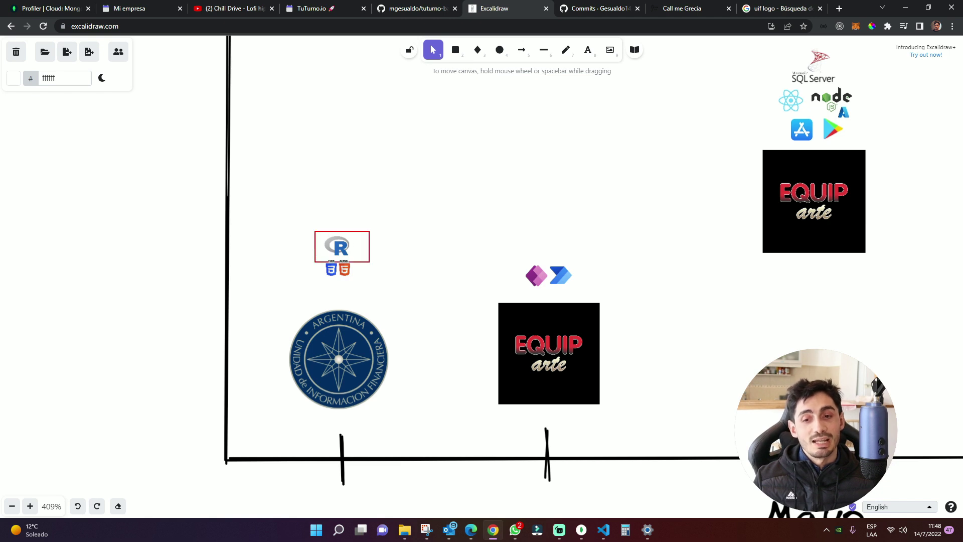
ctrl+scroll(309, 258, up, 5)
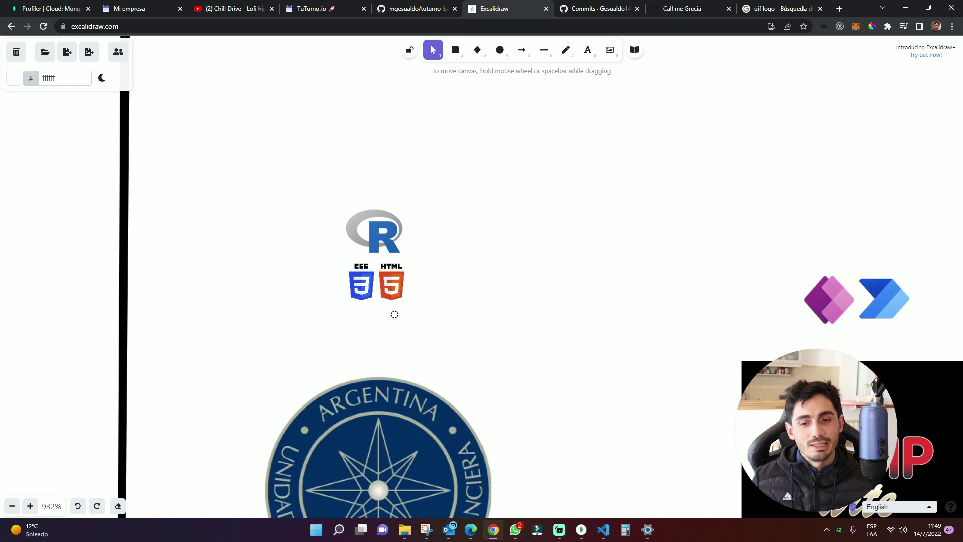
drag(366, 283, 371, 288)
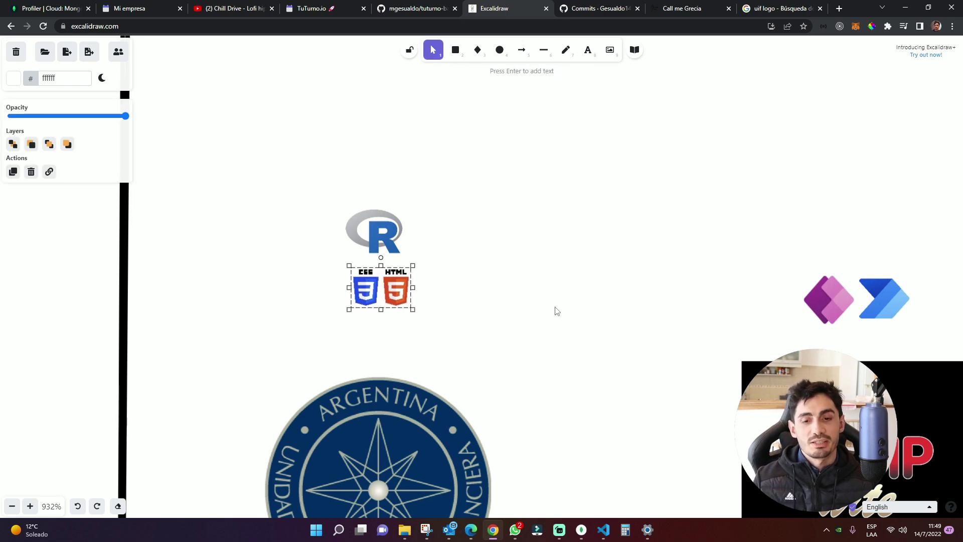
Zoom out and pan to bring the Dificultad title and Nov 2020 into view.
ctrl+scroll(555, 312, down, 3)
ctrl+scroll(554, 313, down, 5)
ctrl+scroll(556, 316, down, 3)
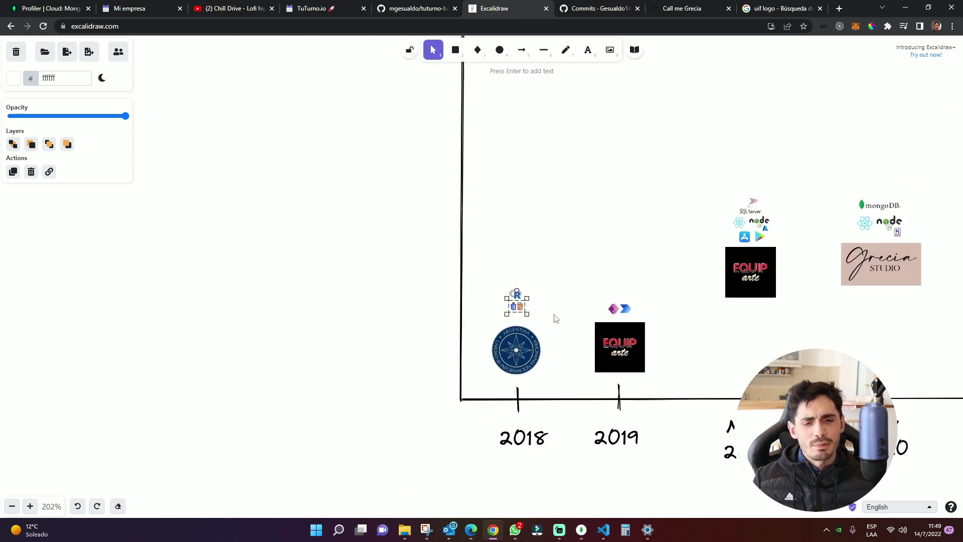
ctrl+scroll(555, 316, down, 2)
drag(429, 300, 255, 315)
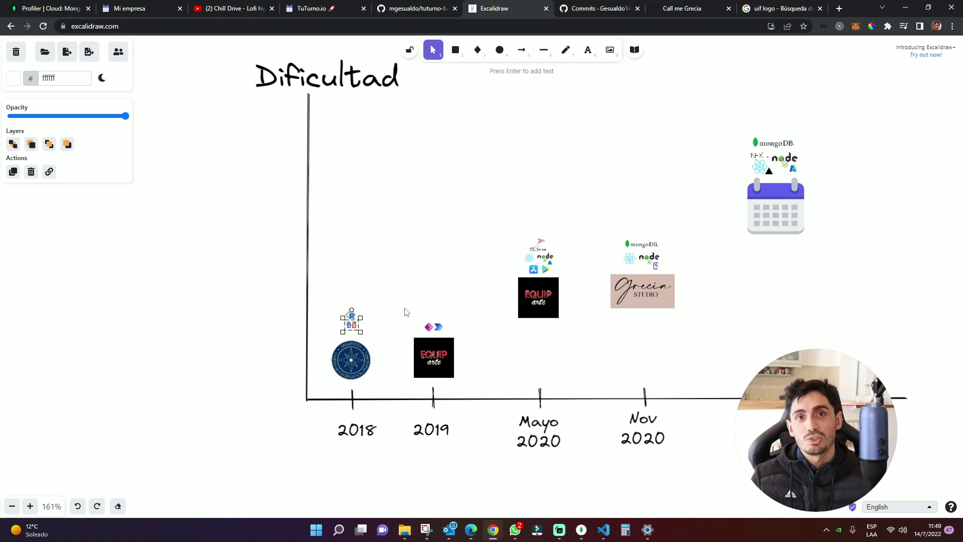
scroll(432, 345, up, 3)
scroll(431, 347, up, 5)
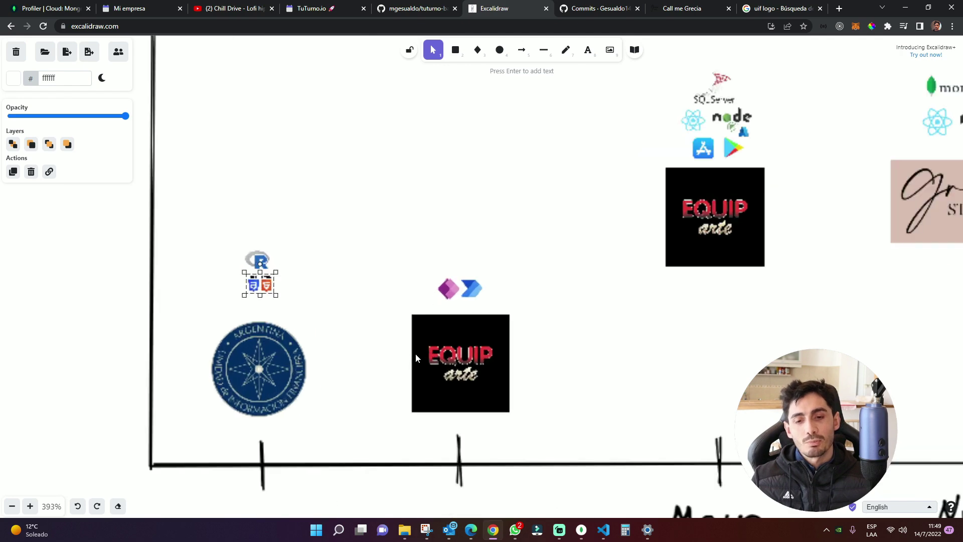
scroll(430, 349, up, 2)
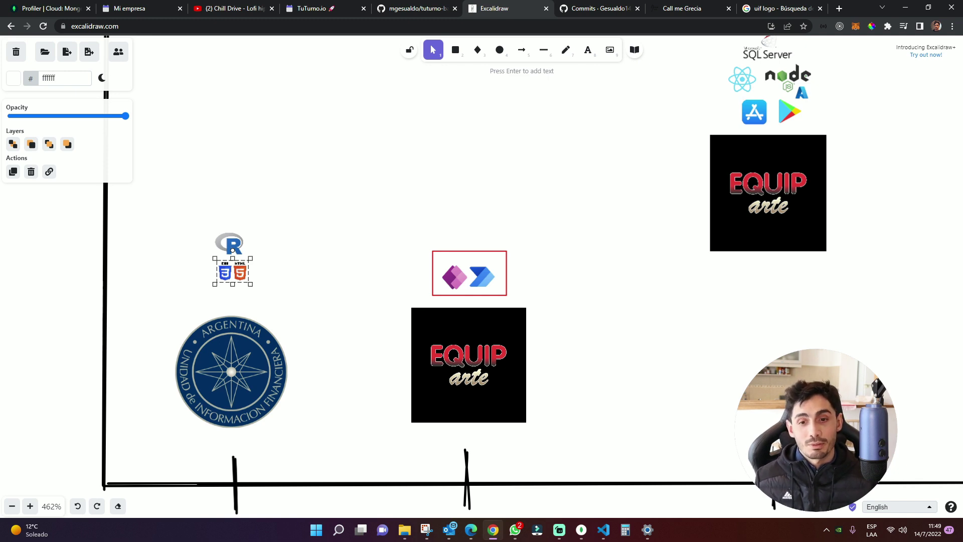
key(r)
drag(311, 316, 382, 419)
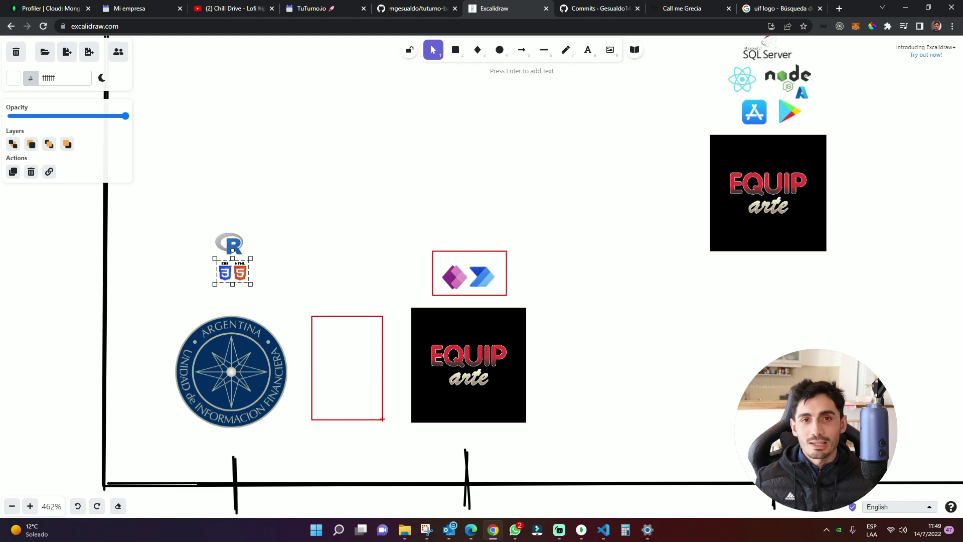
drag(344, 359, 454, 343)
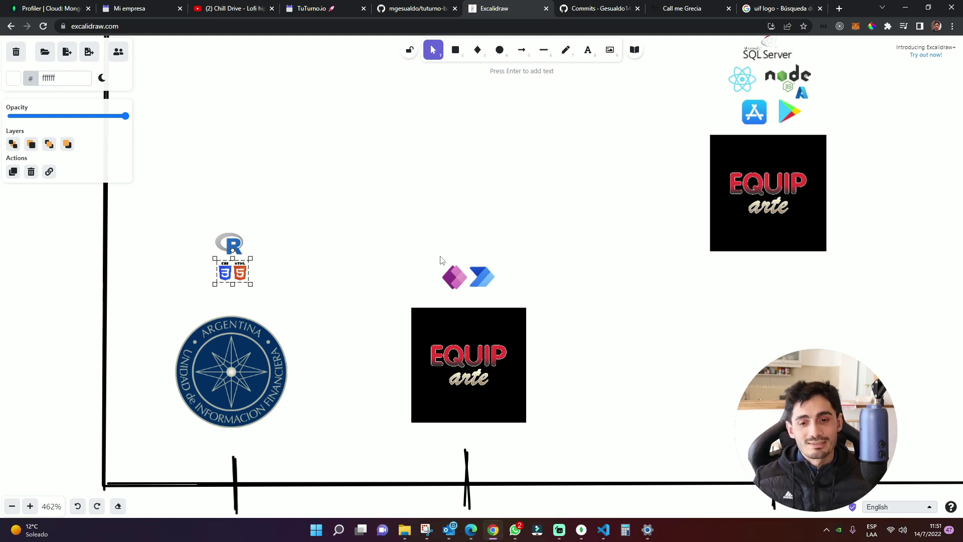
drag(439, 257, 469, 298)
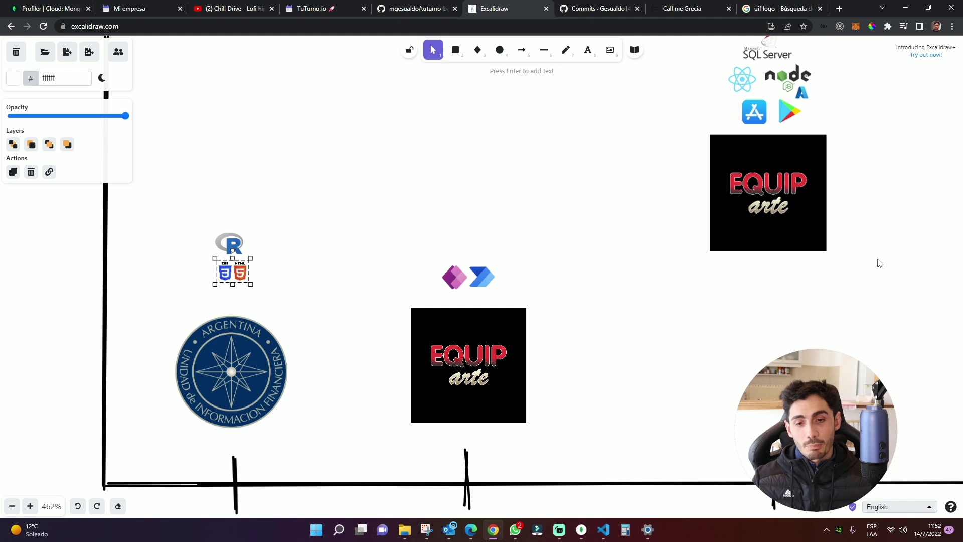
Pan to the year labels below the axis and zoom in on them.
mouse_move(880, 265)
mouse_down()
mouse_move(781, 120)
mouse_move(724, 261)
mouse_up()
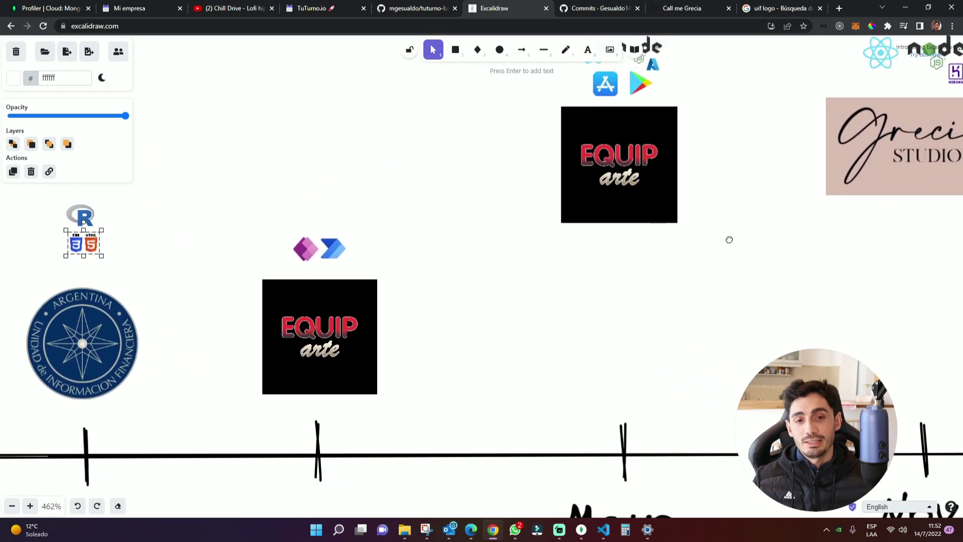
scroll(722, 246, up, 2)
scroll(711, 234, up, 2)
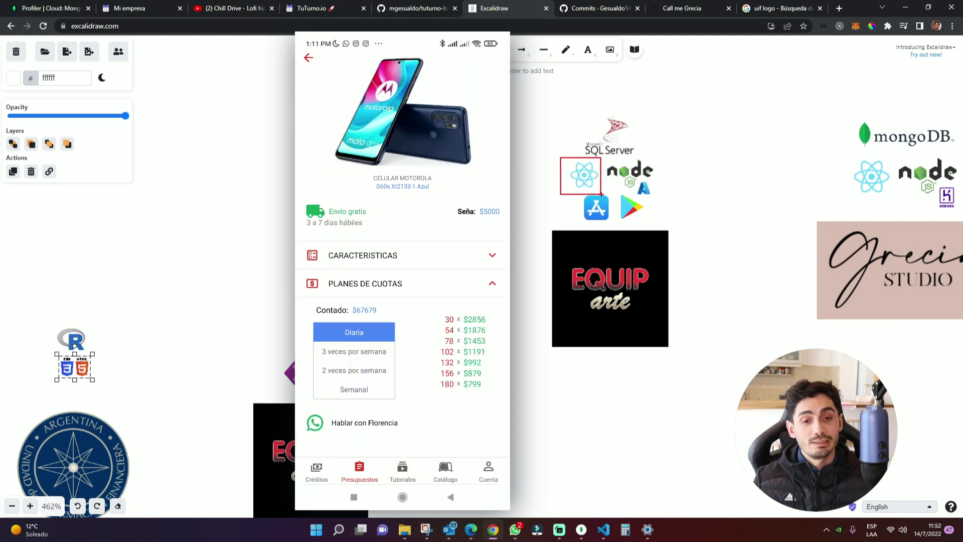
drag(604, 156, 660, 198)
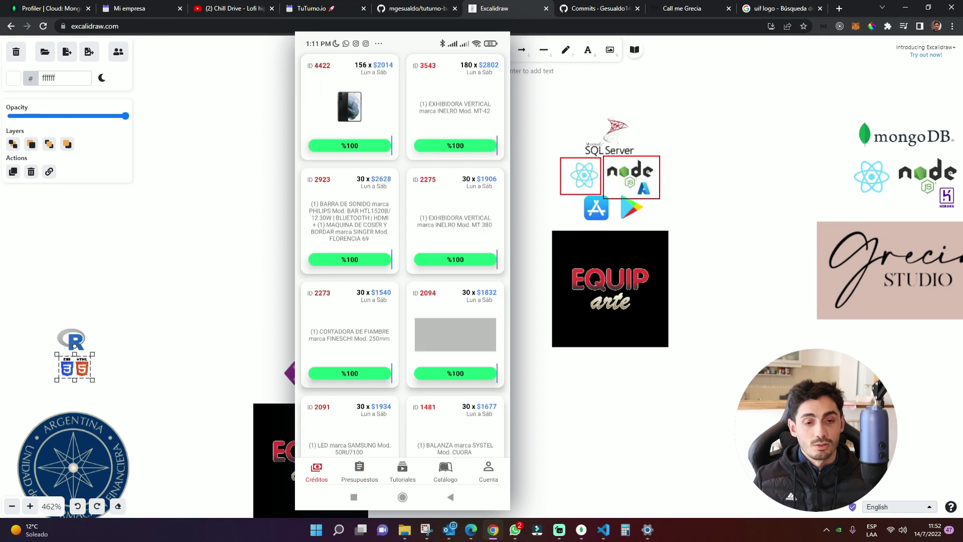
drag(569, 109, 642, 157)
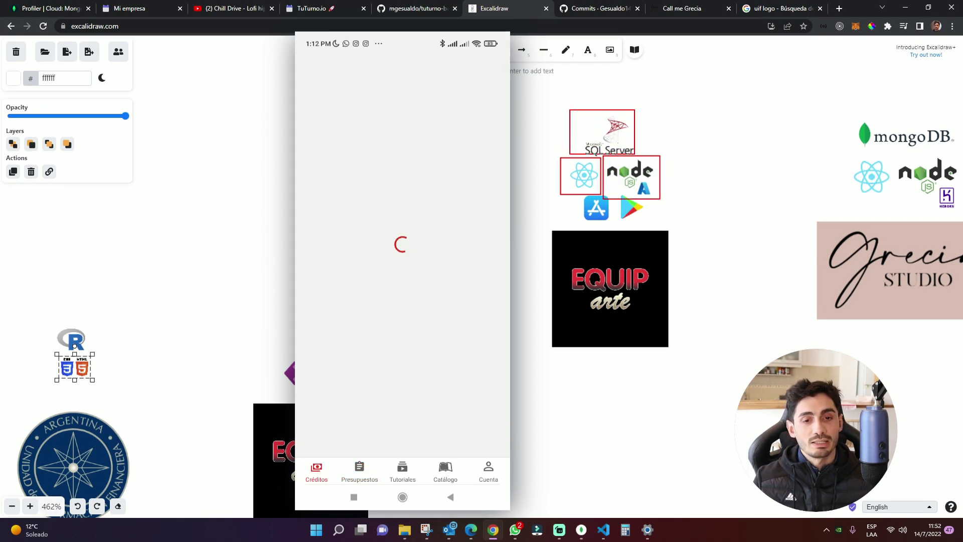
key(Escape)
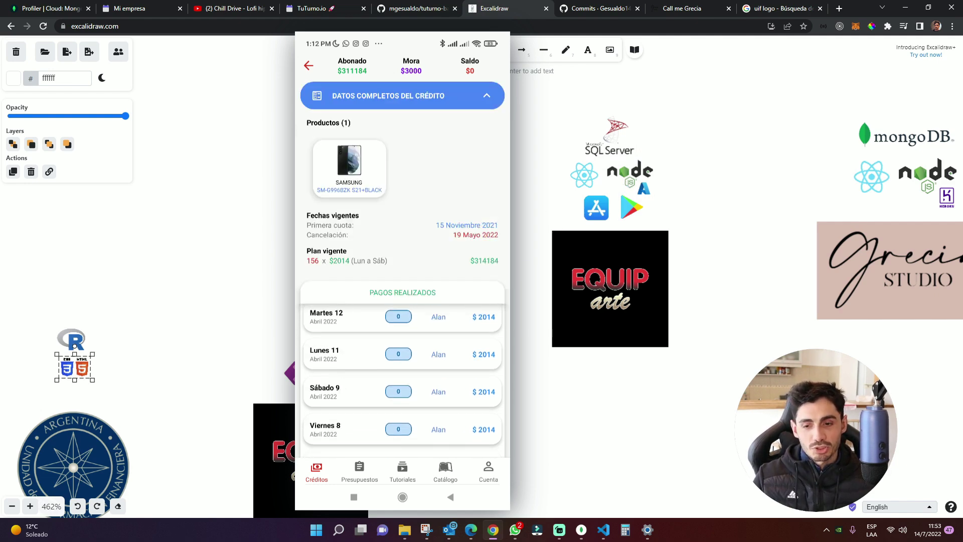
scroll(441, 200, down, 5)
scroll(441, 200, down, 3)
scroll(441, 200, up, 3)
scroll(441, 199, up, 3)
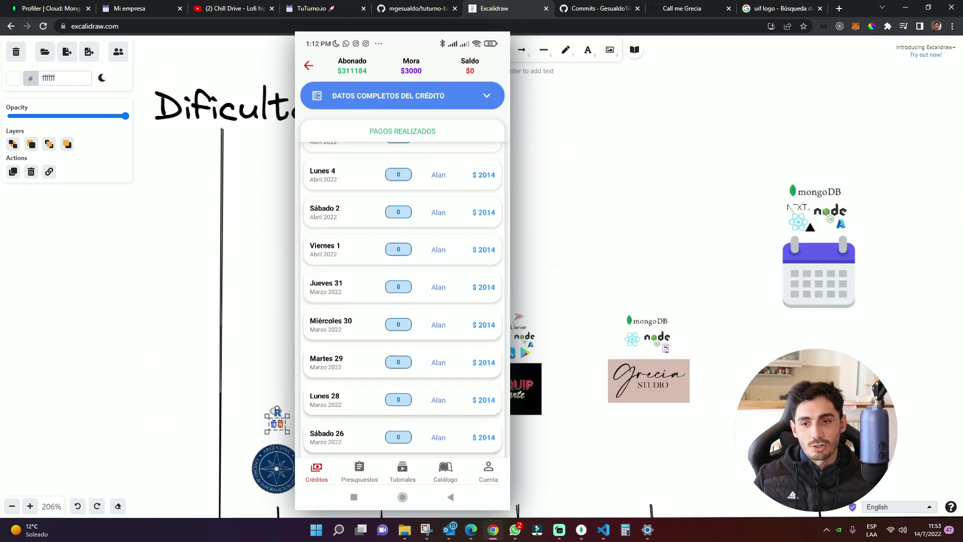
drag(147, 75, 530, 386)
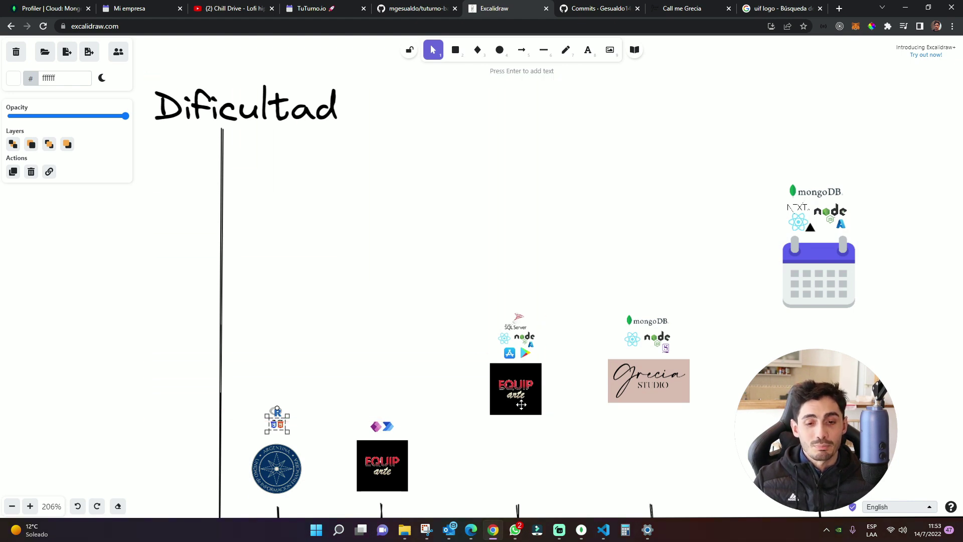
Draw a red box around the purple and blue icons above the 2019 EQUIP arte logo.
scroll(517, 386, up, 4)
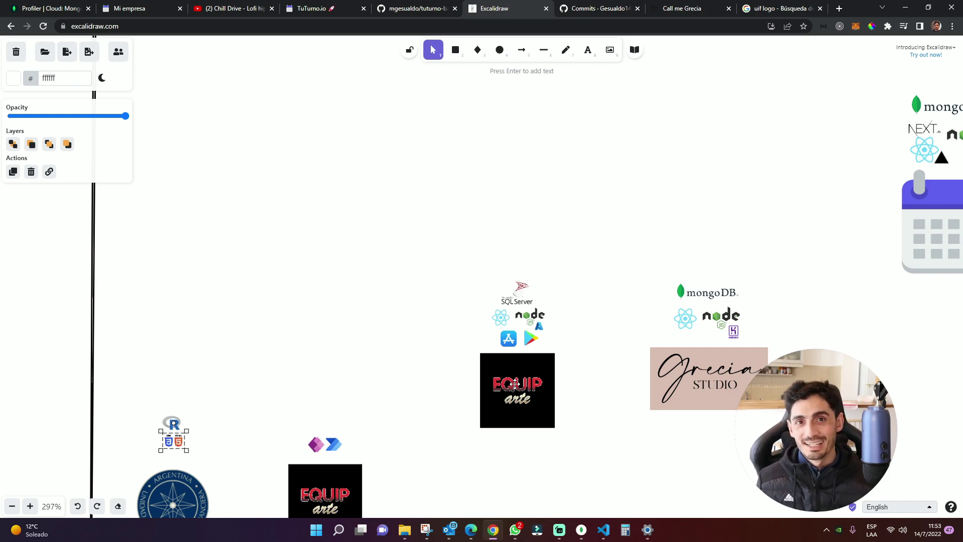
scroll(526, 376, down, 4)
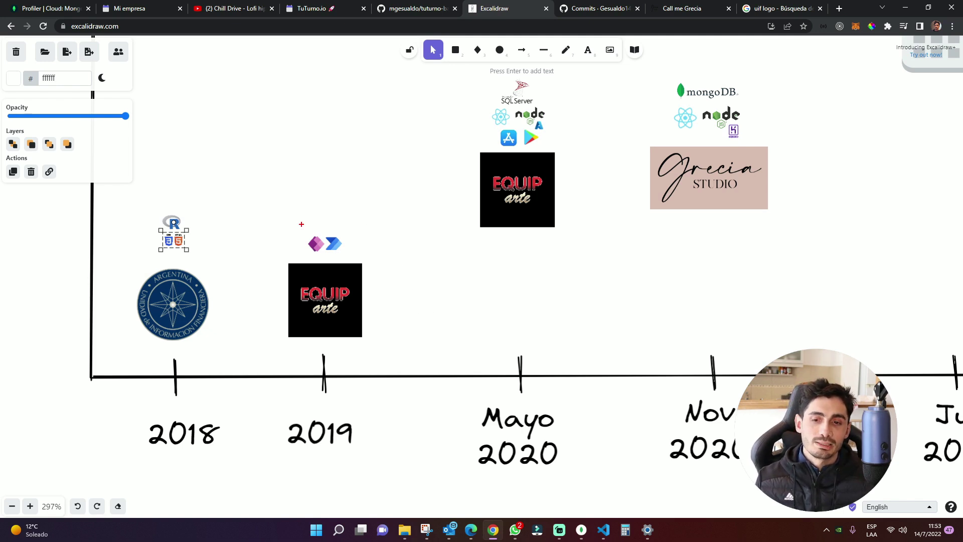
drag(301, 222, 351, 259)
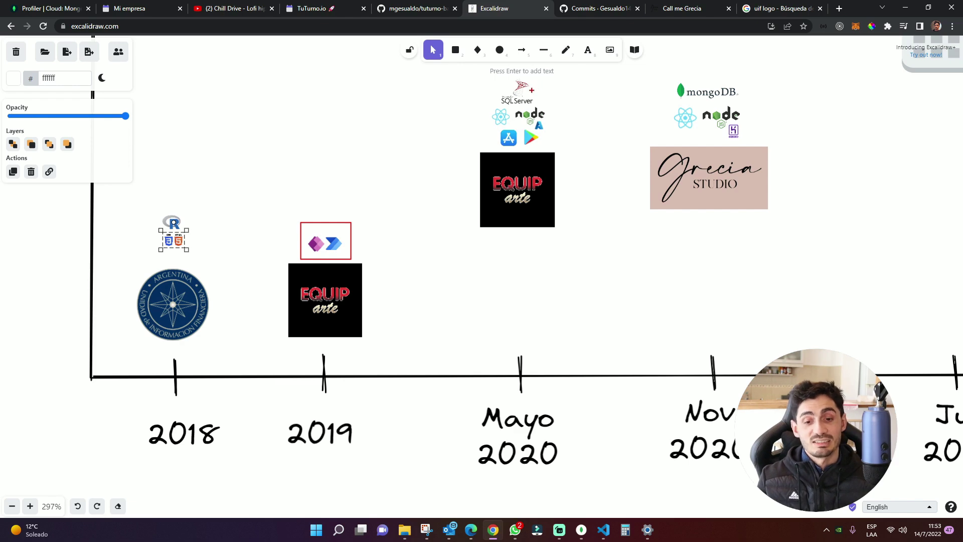
Undo the 2019 icon outline and pan until the Nov 2020 label is fully visible.
key(ctrl+z)
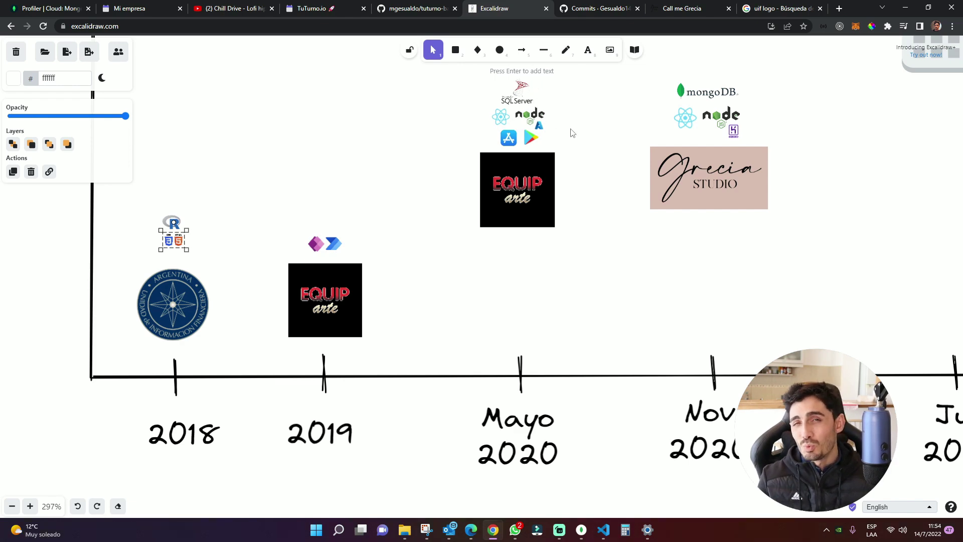
scroll(578, 155, up, 1)
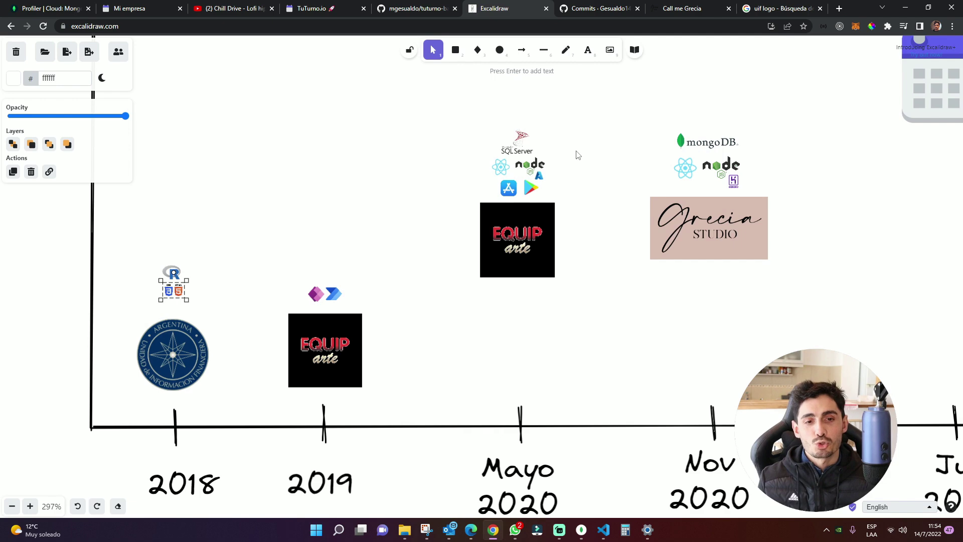
scroll(579, 155, down, 1)
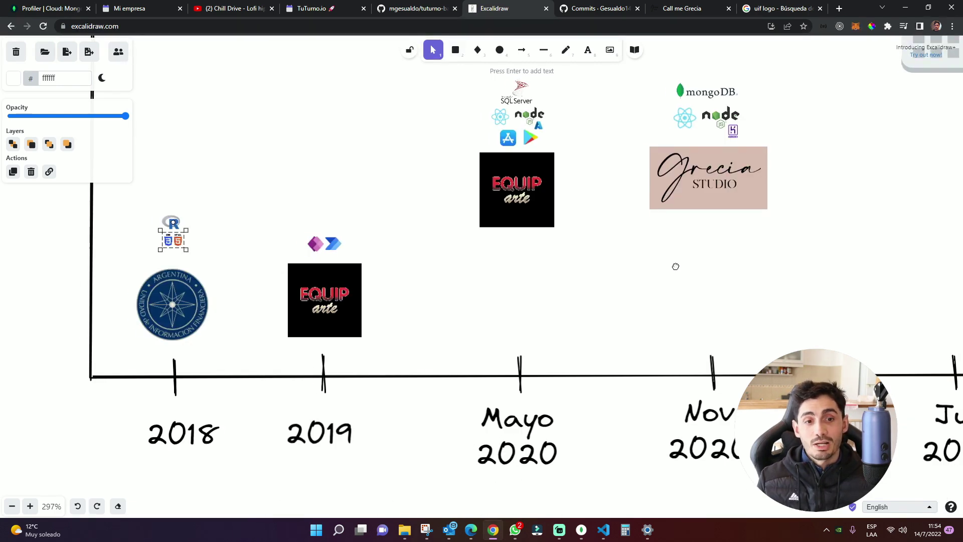
drag(680, 271, 599, 273)
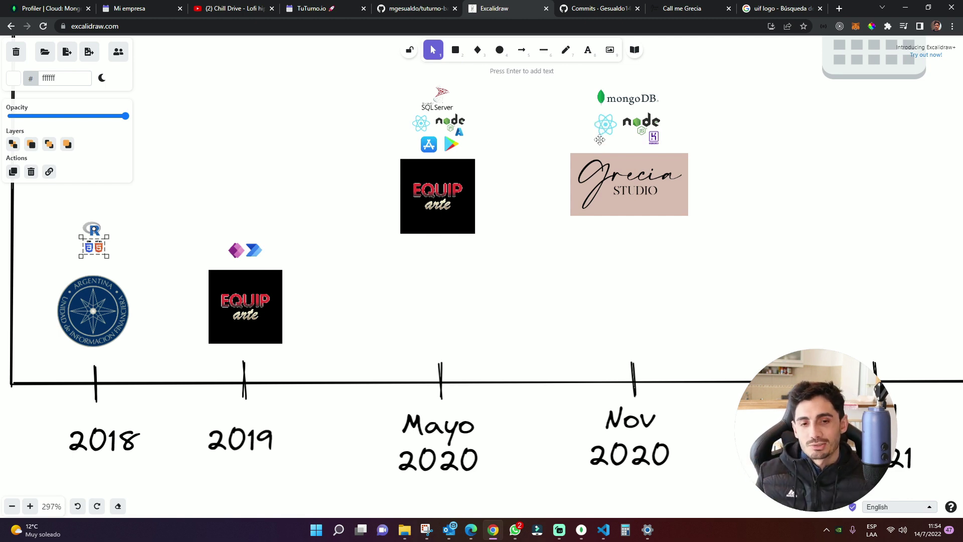
Mark the 2019 purple and blue icons and outline the Grecia Studio logo.
drag(640, 181, 641, 183)
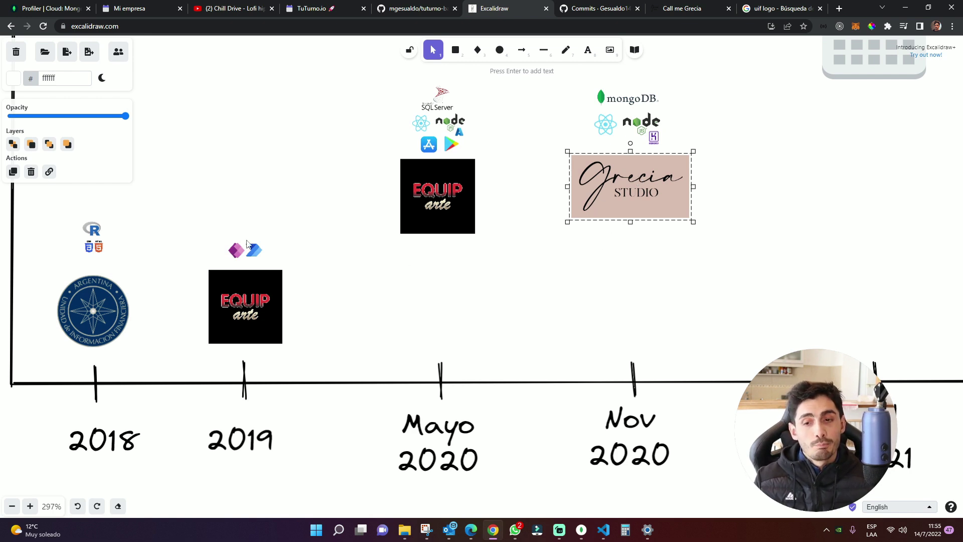
drag(220, 236, 273, 264)
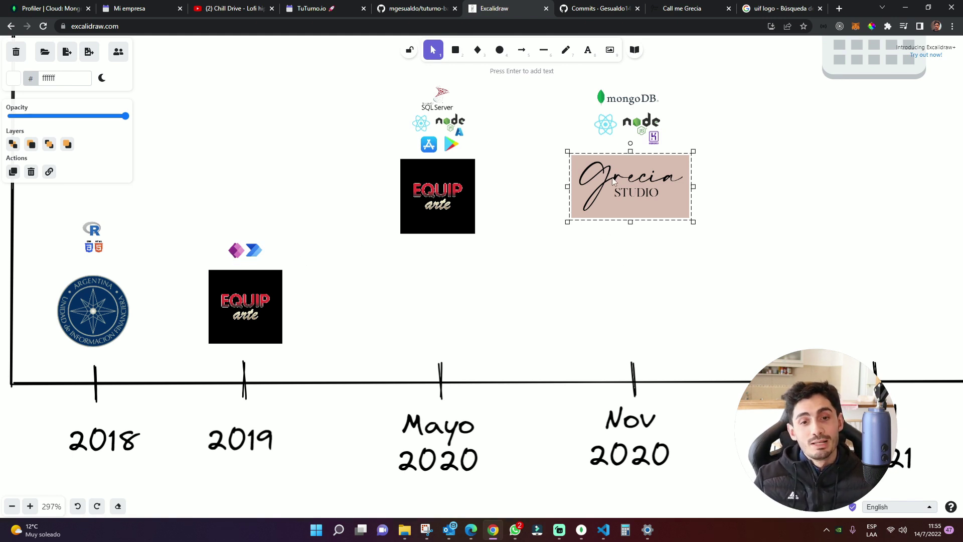
drag(557, 144, 707, 236)
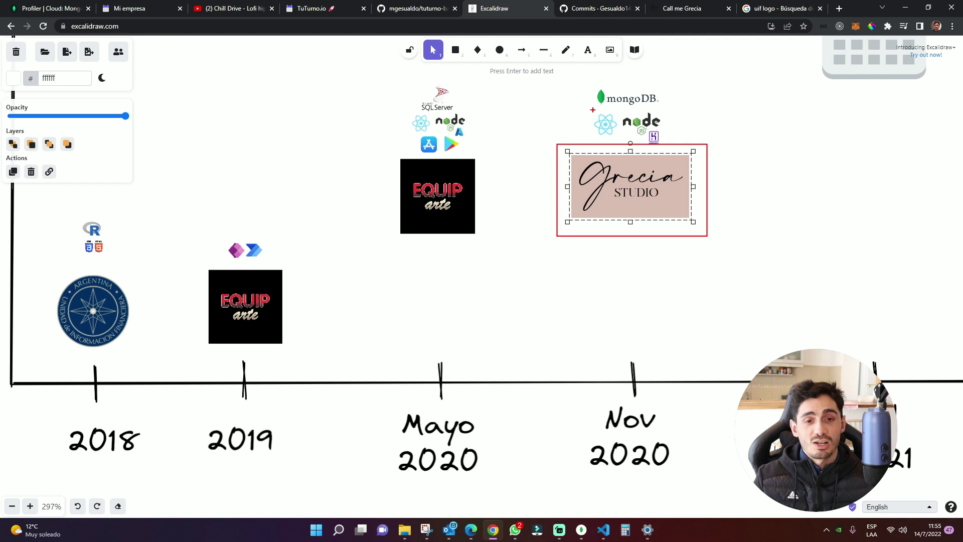
Circle the React, node.js, Heroku and mongoDB logos, then clear the highlight marks.
drag(590, 110, 620, 139)
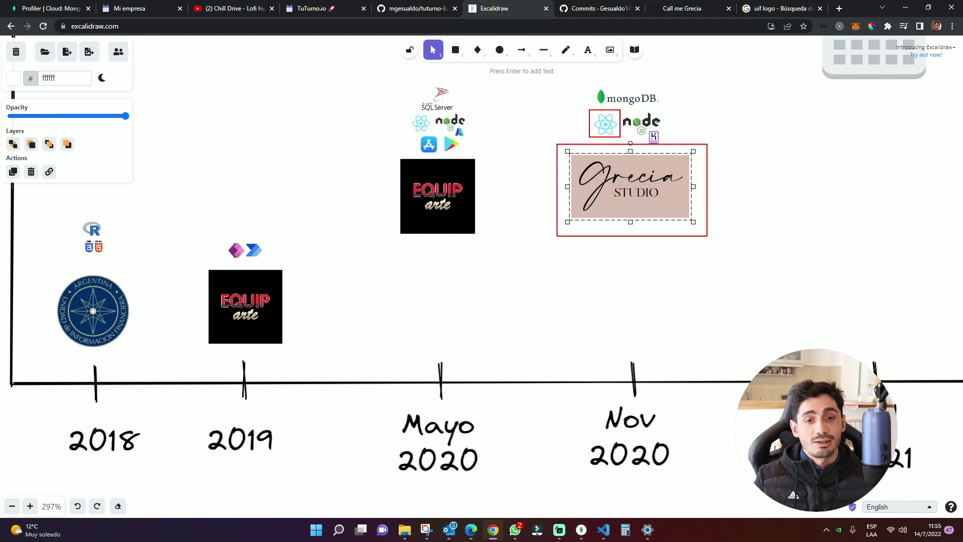
mouse_move(622, 108)
mouse_down()
mouse_move(662, 130)
mouse_move(661, 144)
mouse_up()
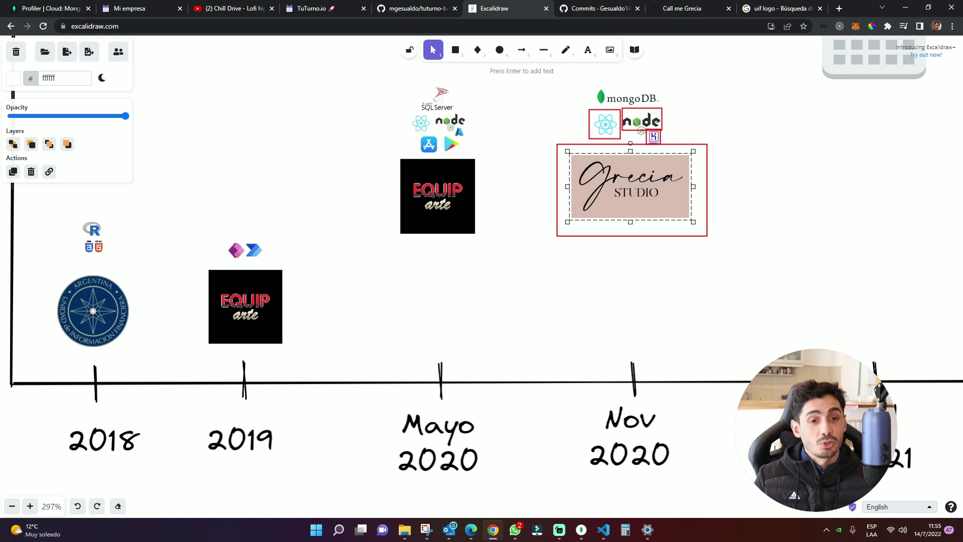
drag(591, 81, 658, 107)
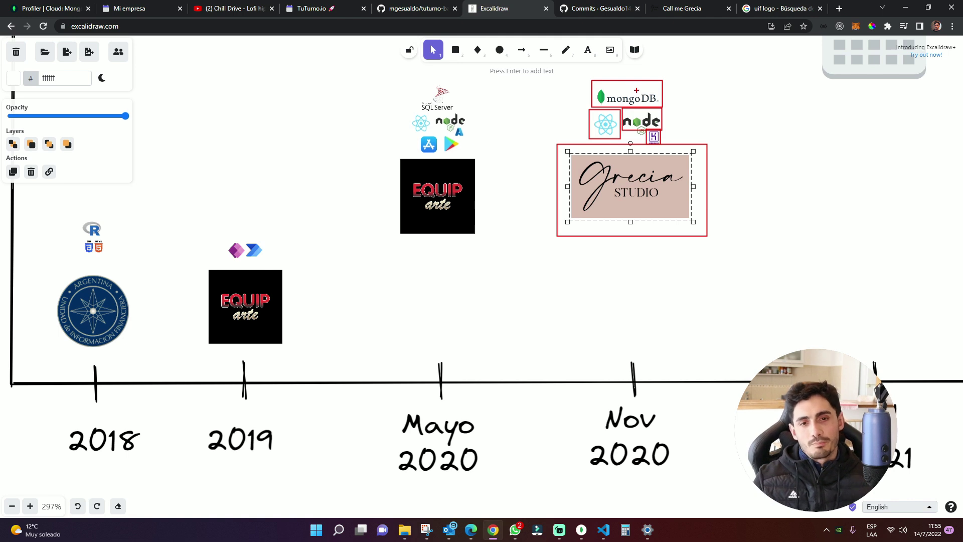
key(Escape)
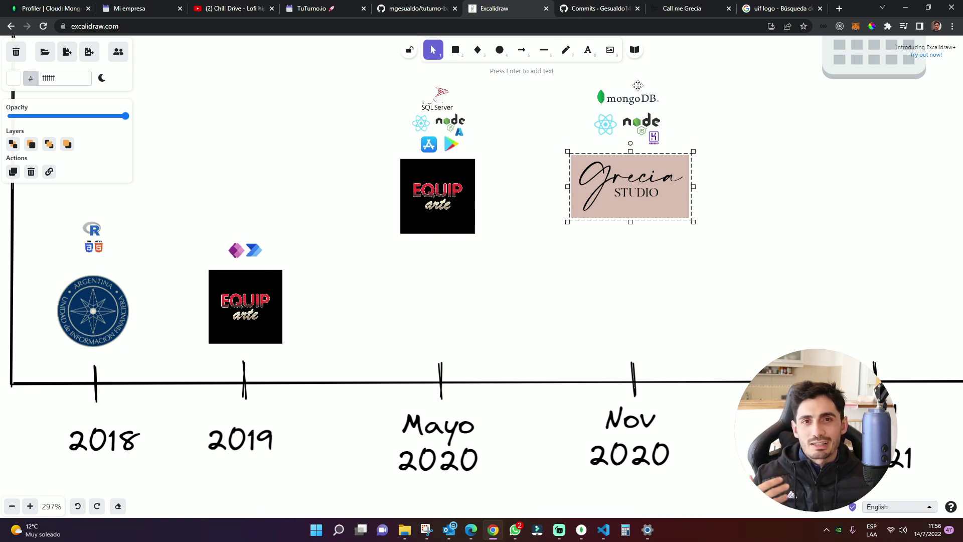
click(681, 10)
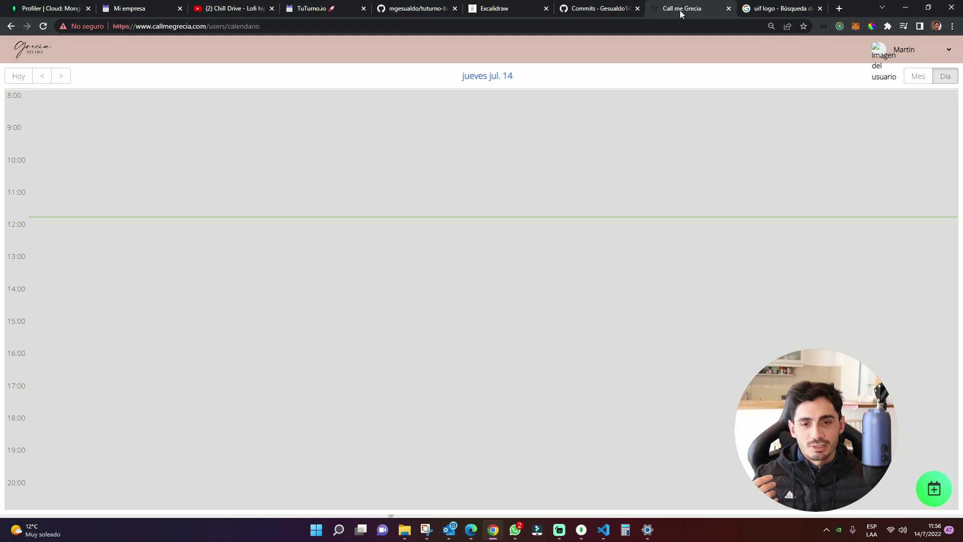
In Clientes, update a client's status and confirm the change with OK.
click(900, 50)
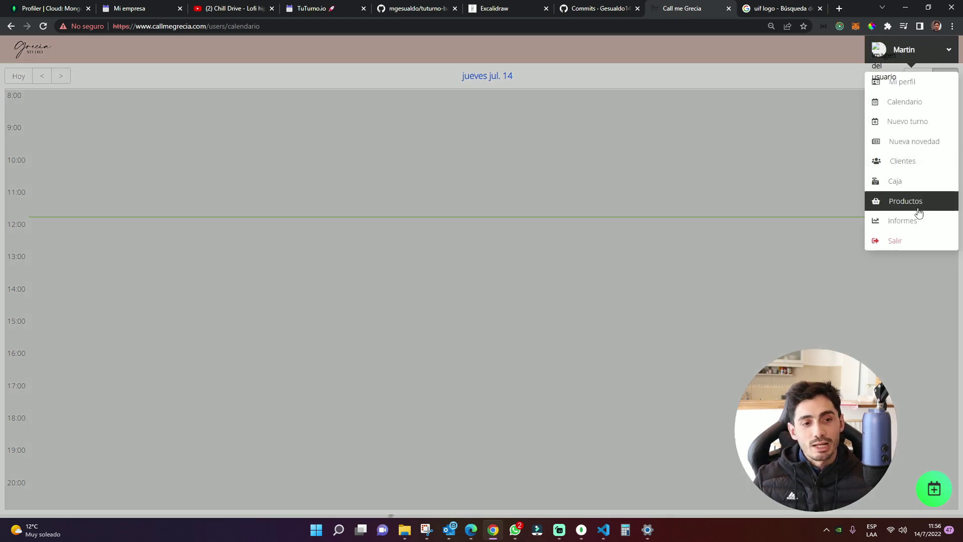
click(903, 161)
scroll(360, 163, down, 1)
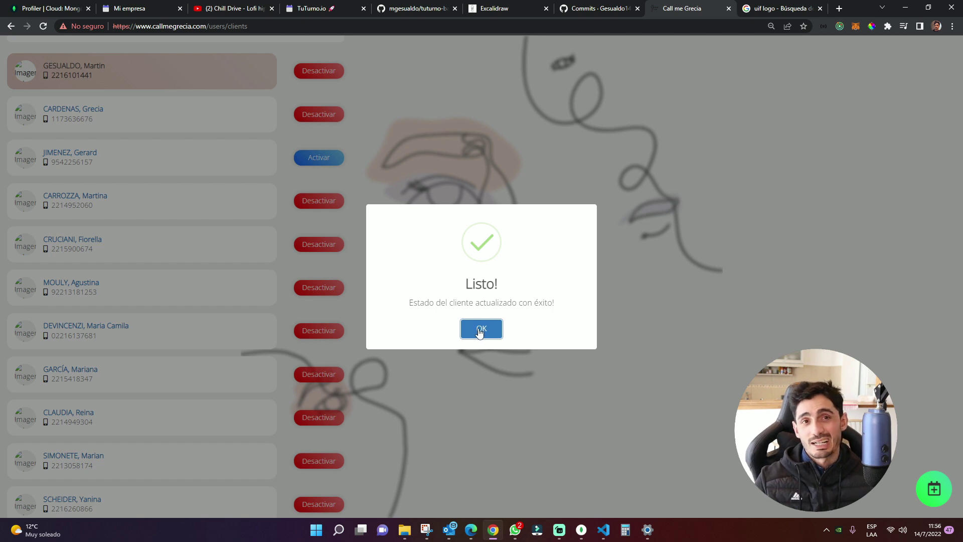
click(480, 332)
scroll(350, 210, up, 1)
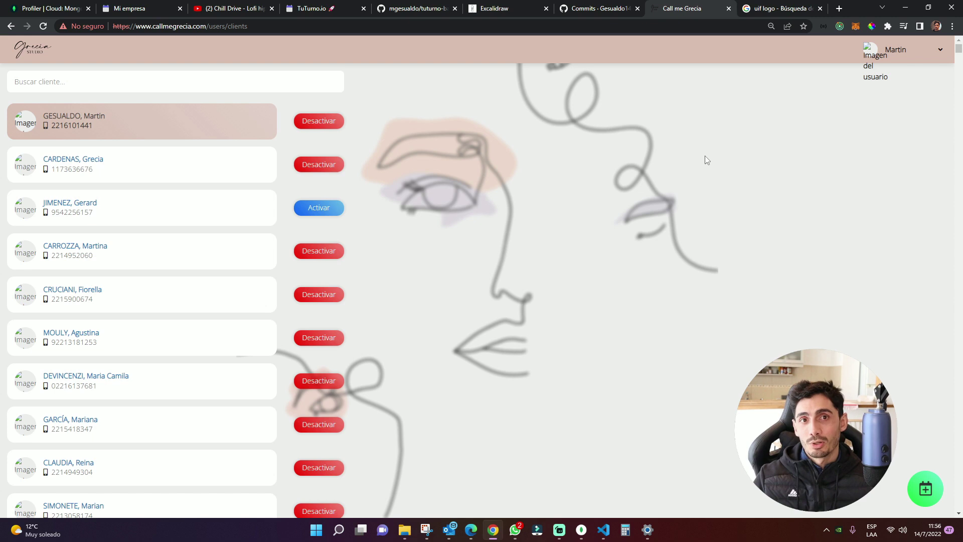
Open Informes, view the Semanal then Mensual report, and return to Excalidraw.
click(901, 53)
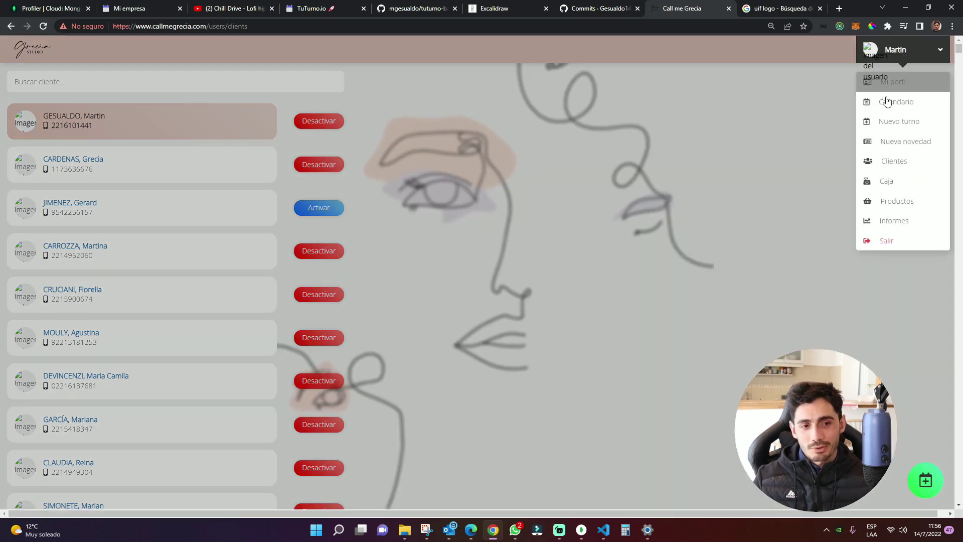
click(905, 220)
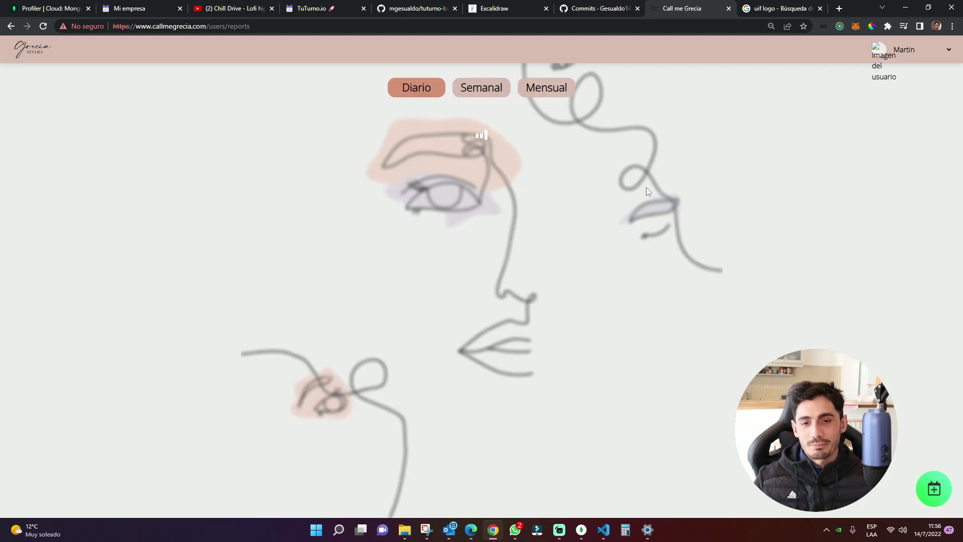
click(479, 96)
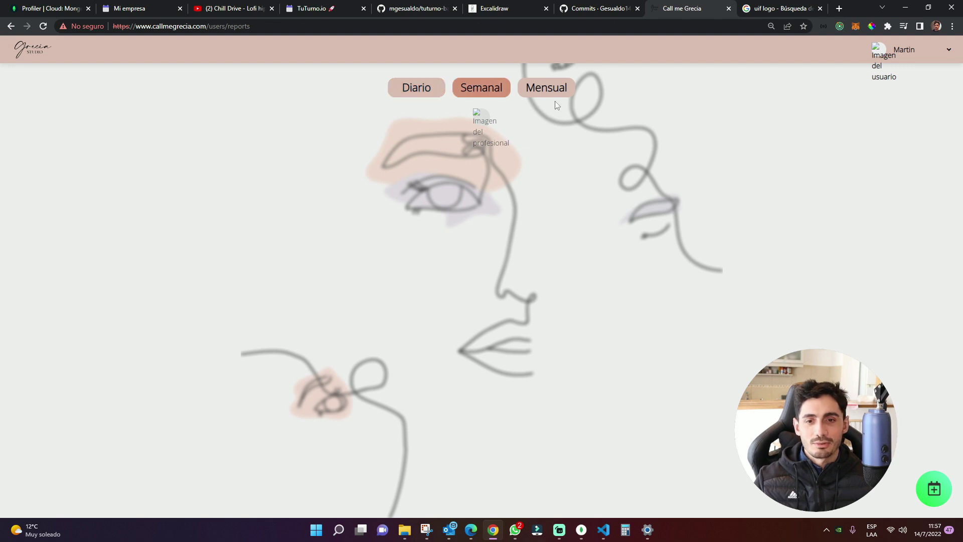
click(554, 96)
click(903, 50)
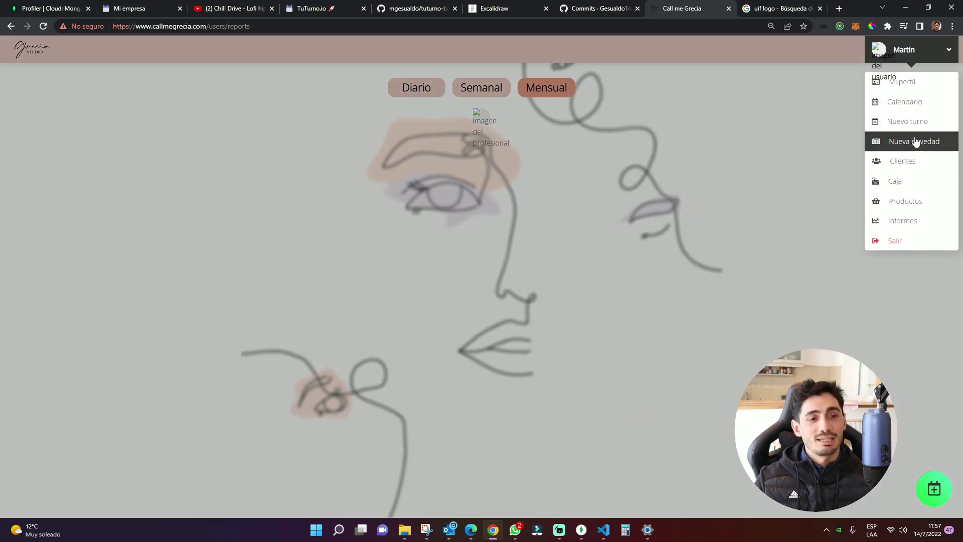
click(520, 10)
Deselect the Grecia Studio image, pan to the Jul 2021 calendar group, and highlight it.
scroll(801, 160, up, 1)
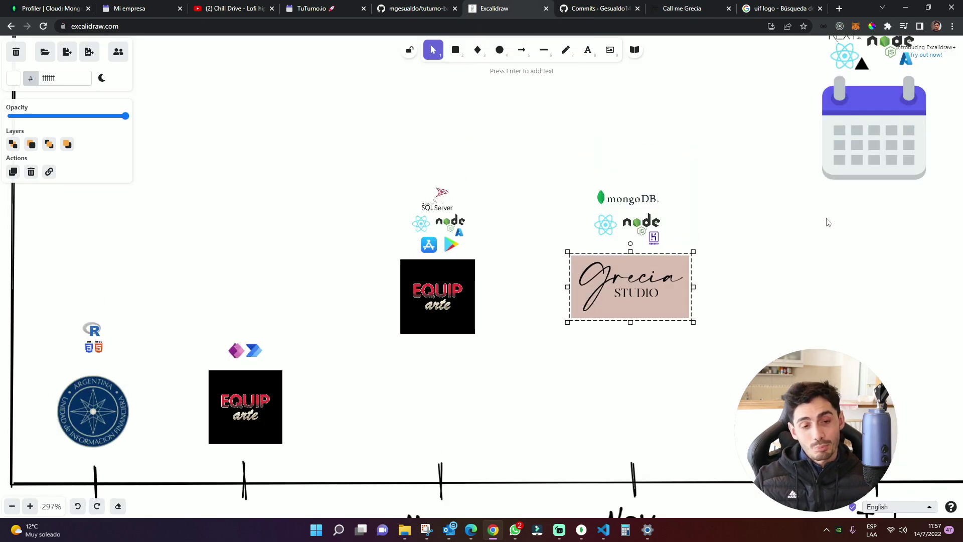
scroll(712, 293, down, 1)
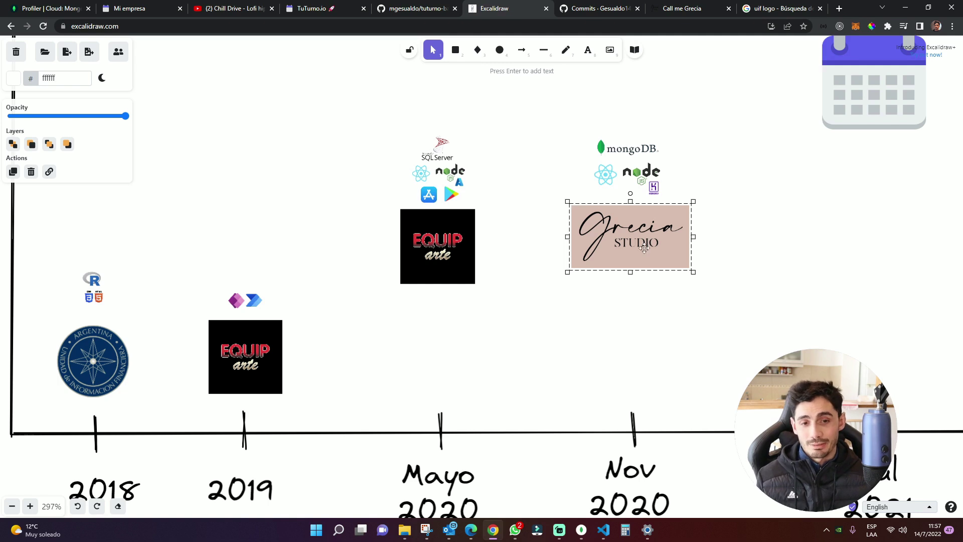
click(746, 200)
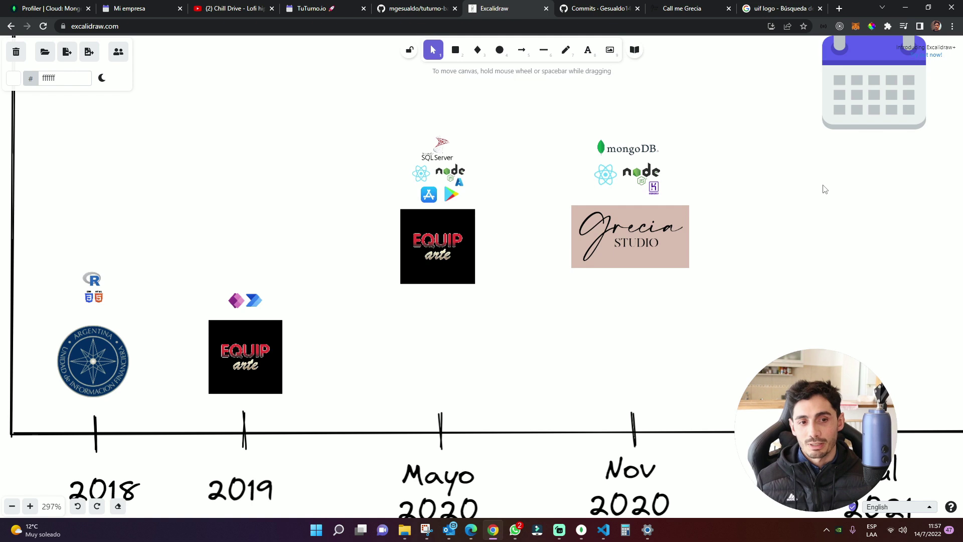
mouse_move(821, 181)
mouse_down()
mouse_move(624, 342)
mouse_move(626, 353)
mouse_up()
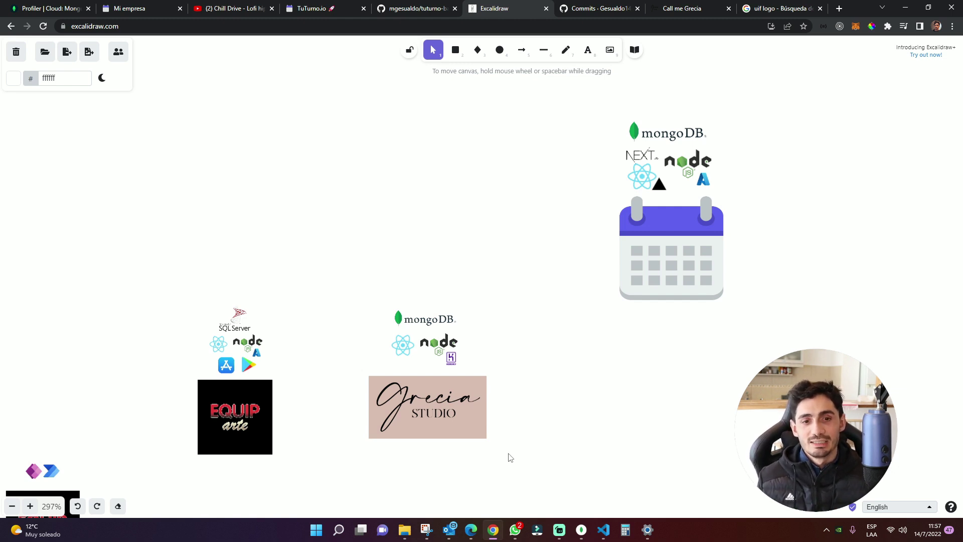
drag(607, 103, 734, 307)
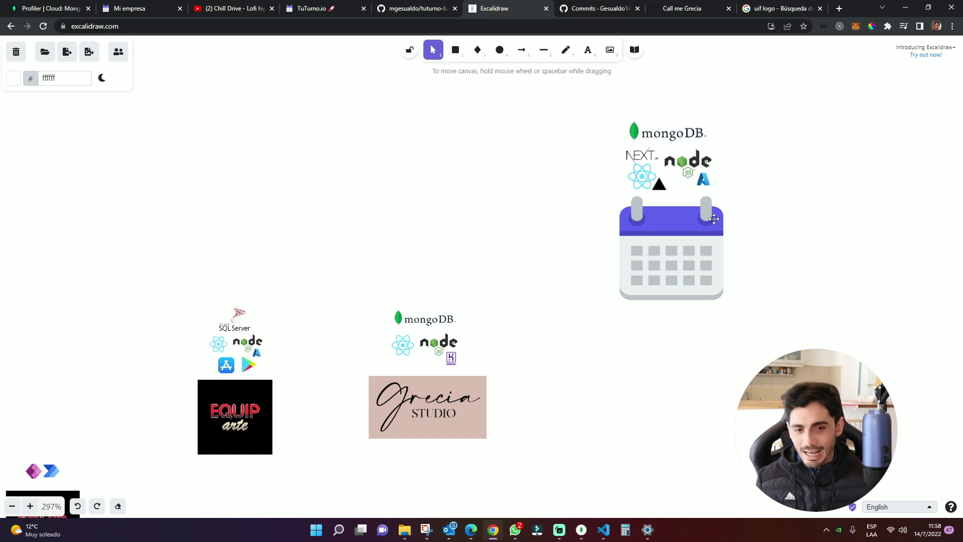
Drag the Jul 2021 calendar and logo group higher on the difficulty axis.
scroll(753, 255, down, 5)
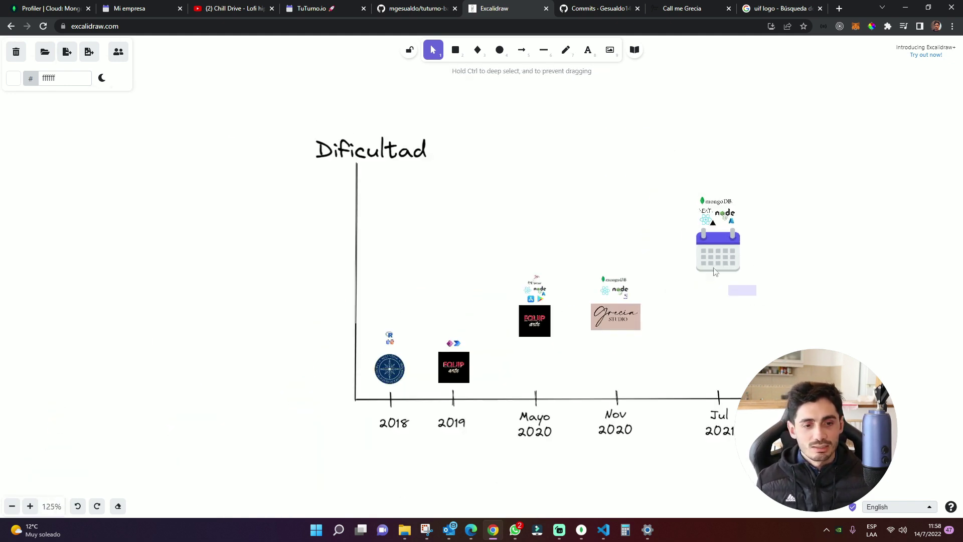
click(717, 241)
drag(717, 240, 717, 204)
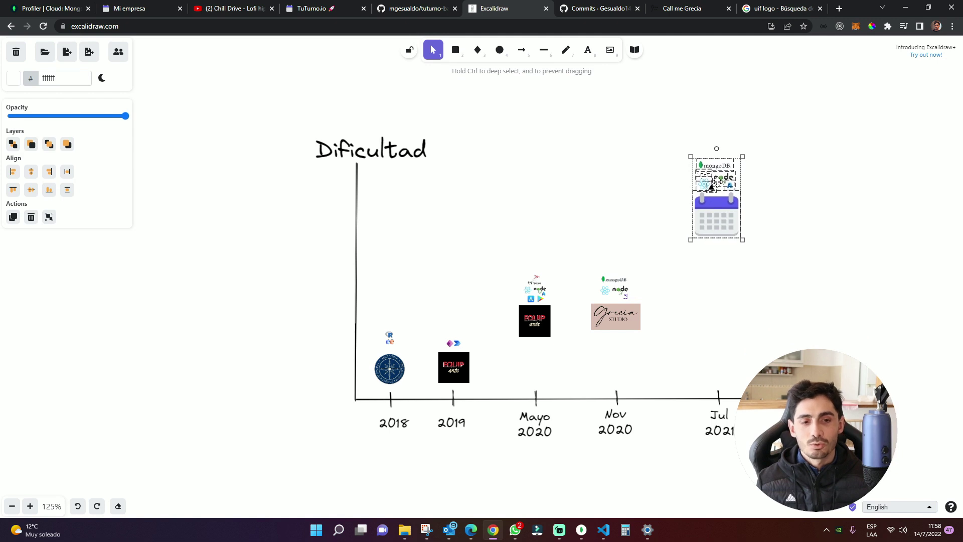
click(799, 277)
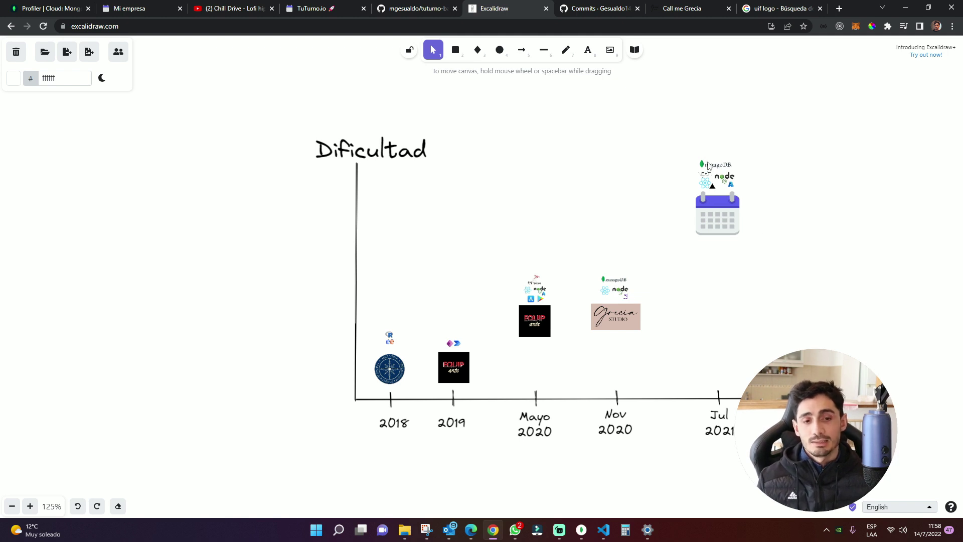
Zoom in, check the Next, Node and Azure logos, and nudge the mongoDB logo right and up.
scroll(708, 167, up, 5)
scroll(708, 167, up, 4)
scroll(717, 180, up, 2)
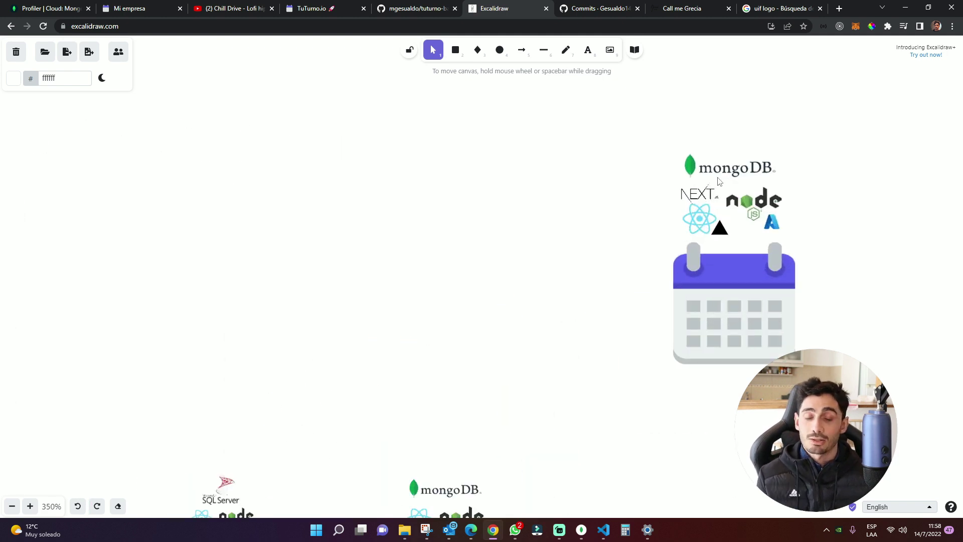
click(695, 193)
click(711, 227)
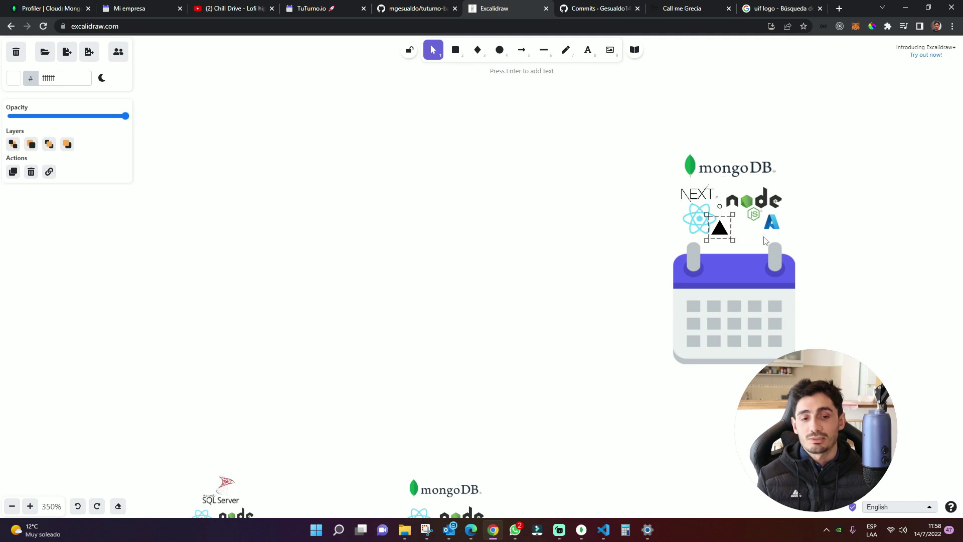
click(691, 221)
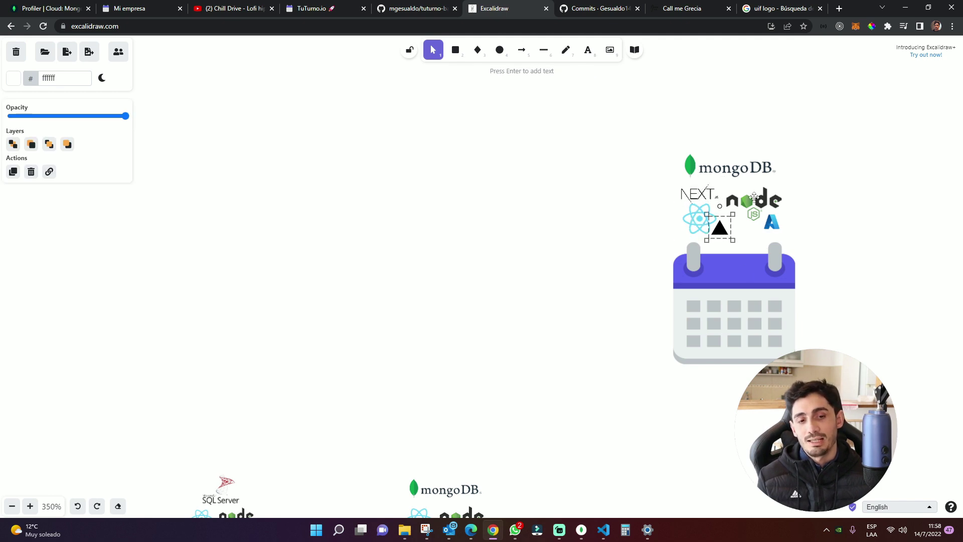
click(754, 197)
click(772, 222)
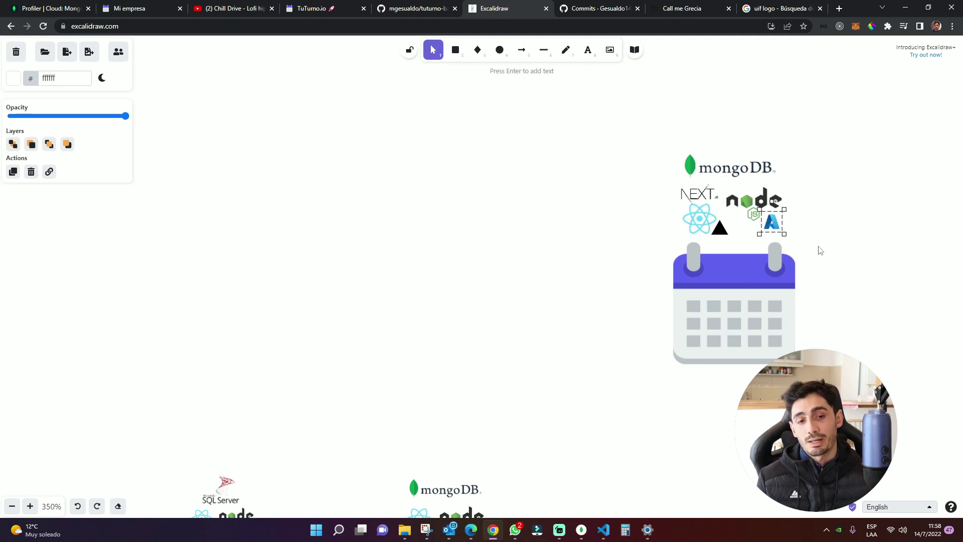
drag(742, 170, 746, 169)
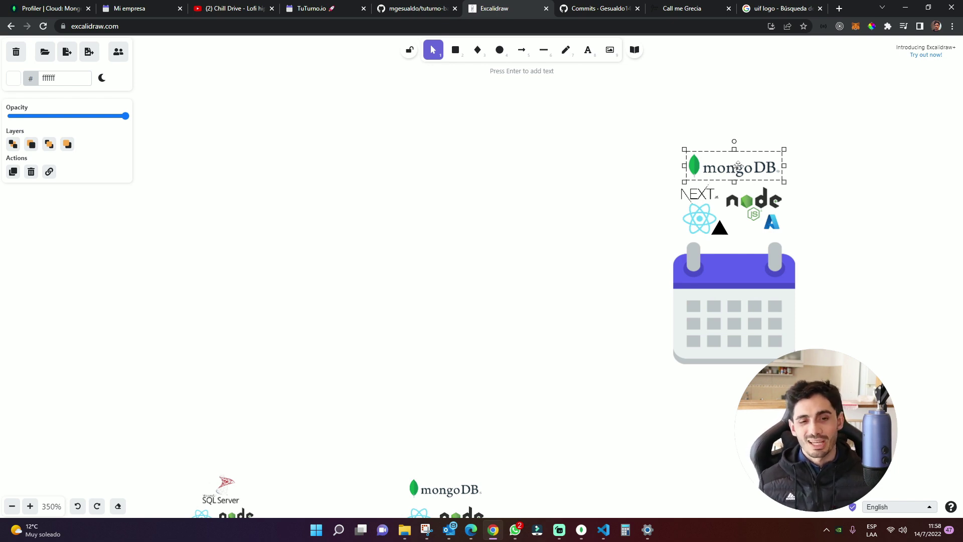
drag(738, 166, 738, 164)
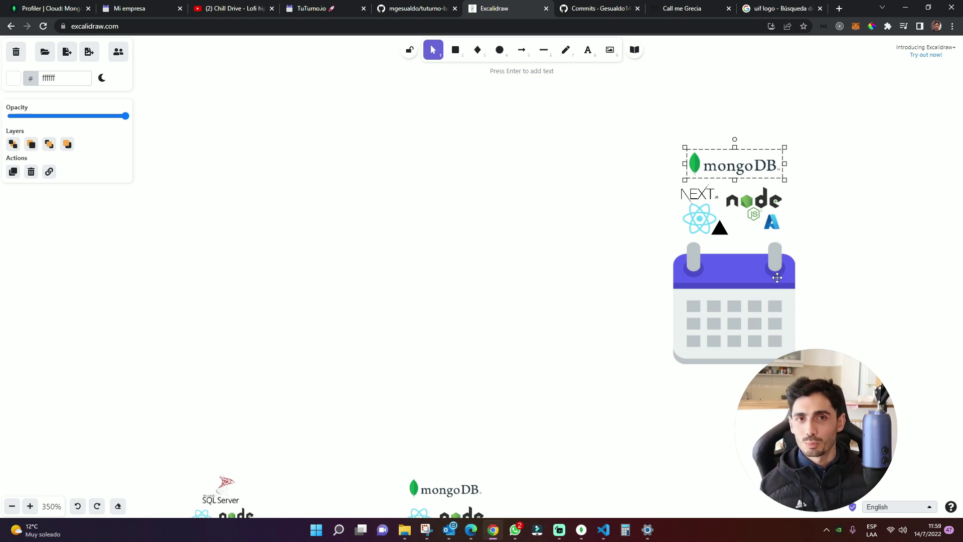
scroll(594, 359, down, 1)
scroll(585, 356, down, 1)
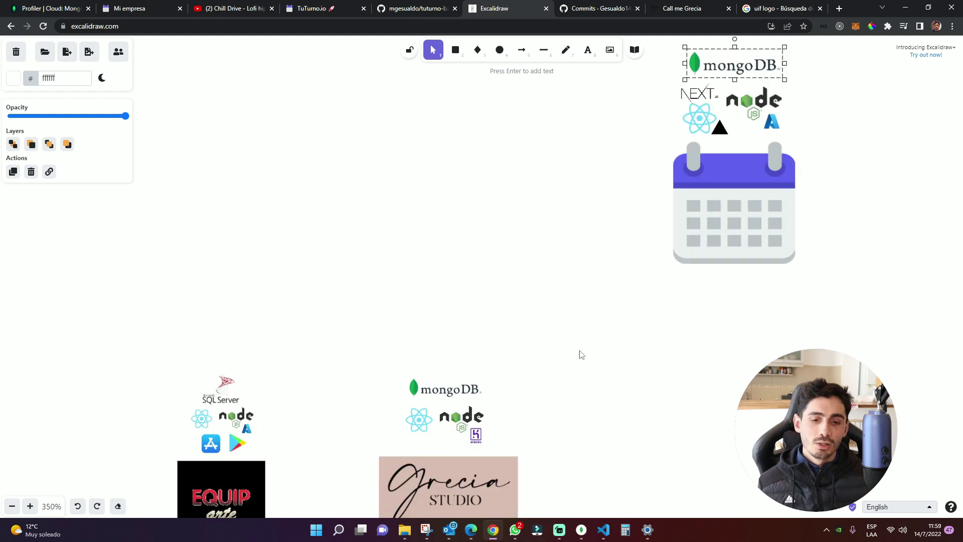
ctrl+scroll(536, 349, down, 2)
ctrl+scroll(536, 349, down, 3)
ctrl+scroll(536, 349, down, 2)
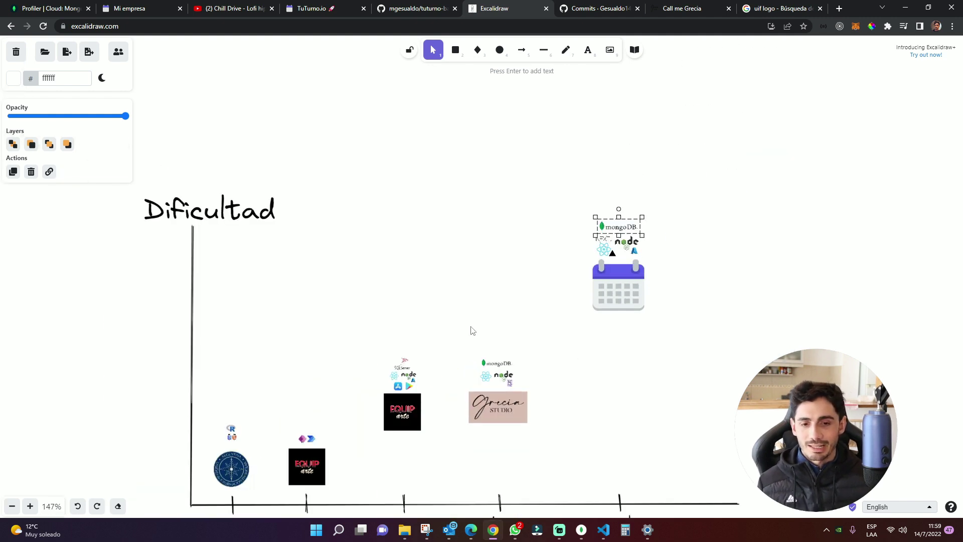
drag(469, 312, 532, 249)
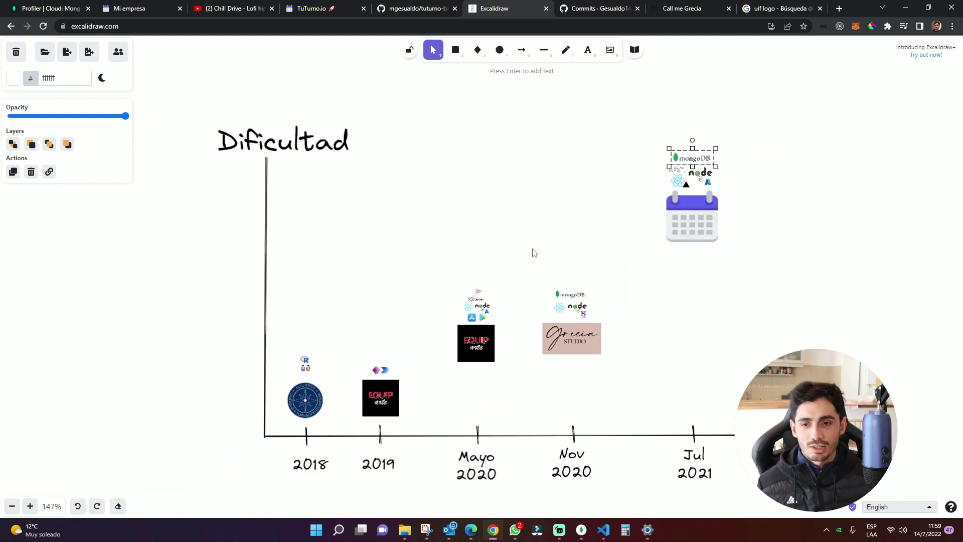